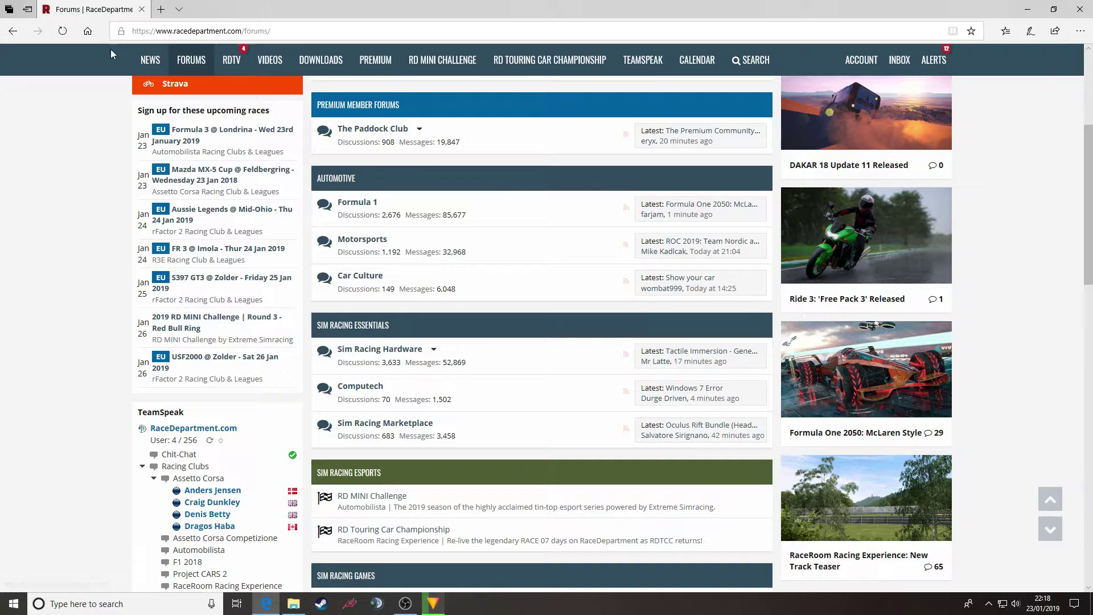
Go to RaceDepartment's Downloads page and look through its per-game category list.
left_click(755, 62)
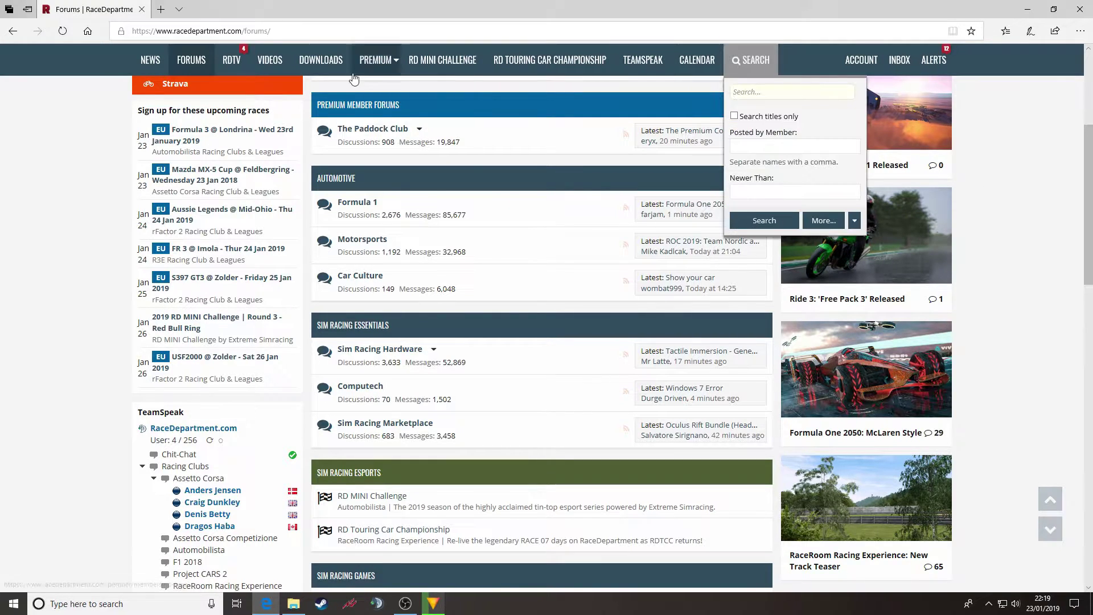
left_click(318, 63)
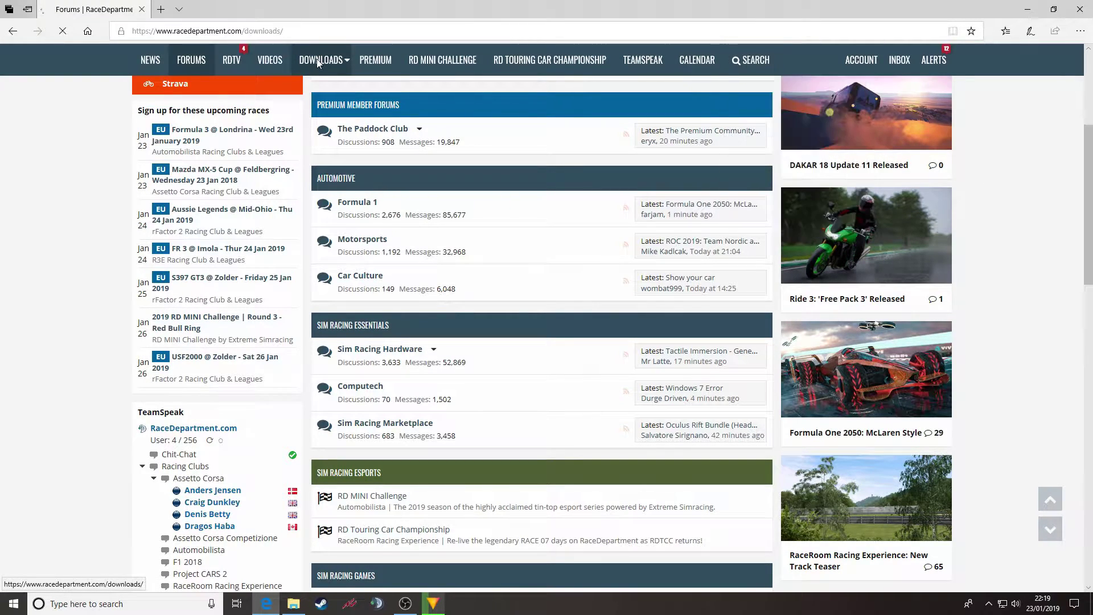
scroll(53, 355, "down", 1)
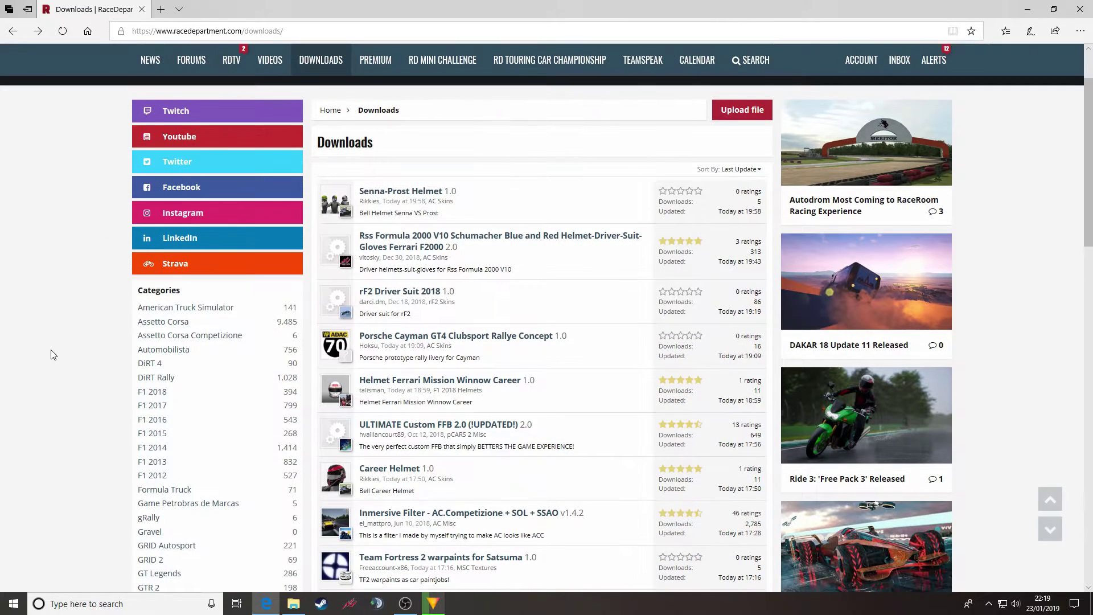
scroll(146, 313, "down", 2)
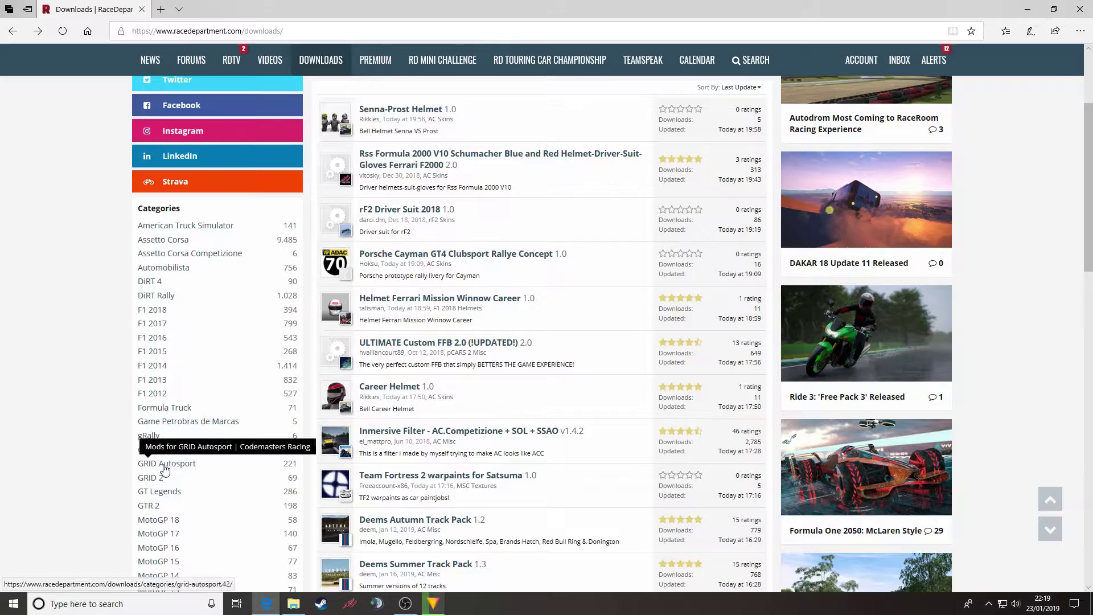
scroll(176, 408, "down", 1)
scroll(176, 407, "down", 5)
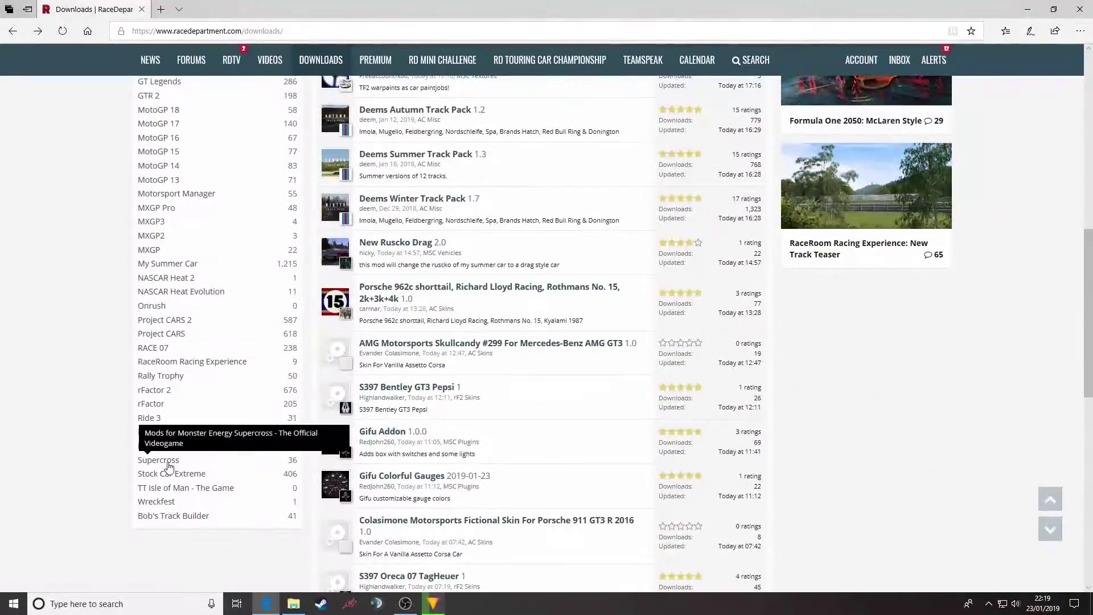
scroll(172, 462, "up", 6)
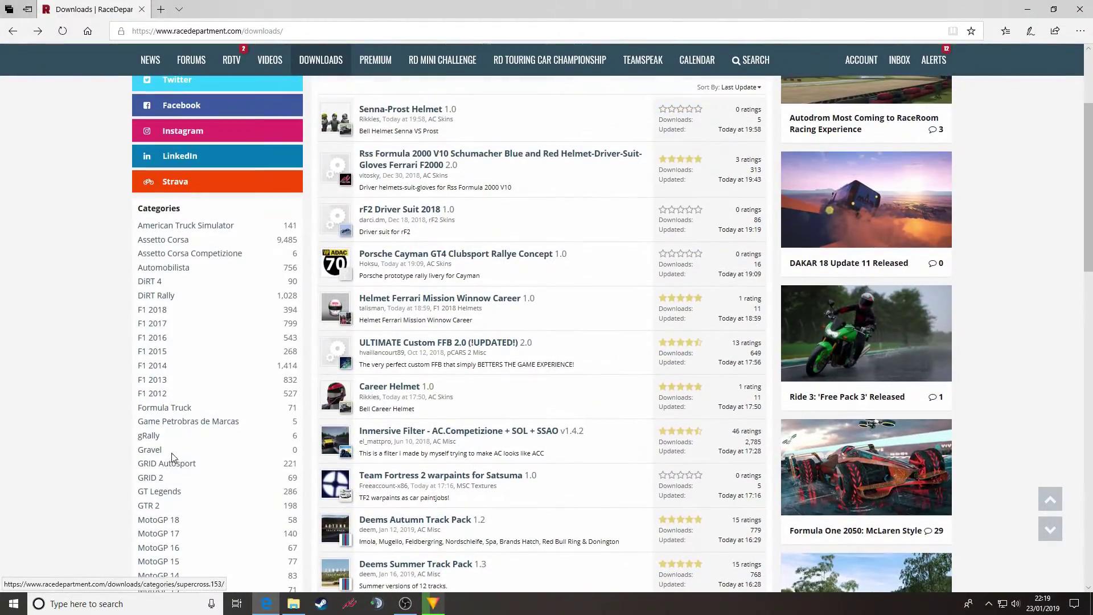
Browse American Truck Simulator mods, narrowed to the ATS Misc category with its 28 mods.
left_click(177, 231)
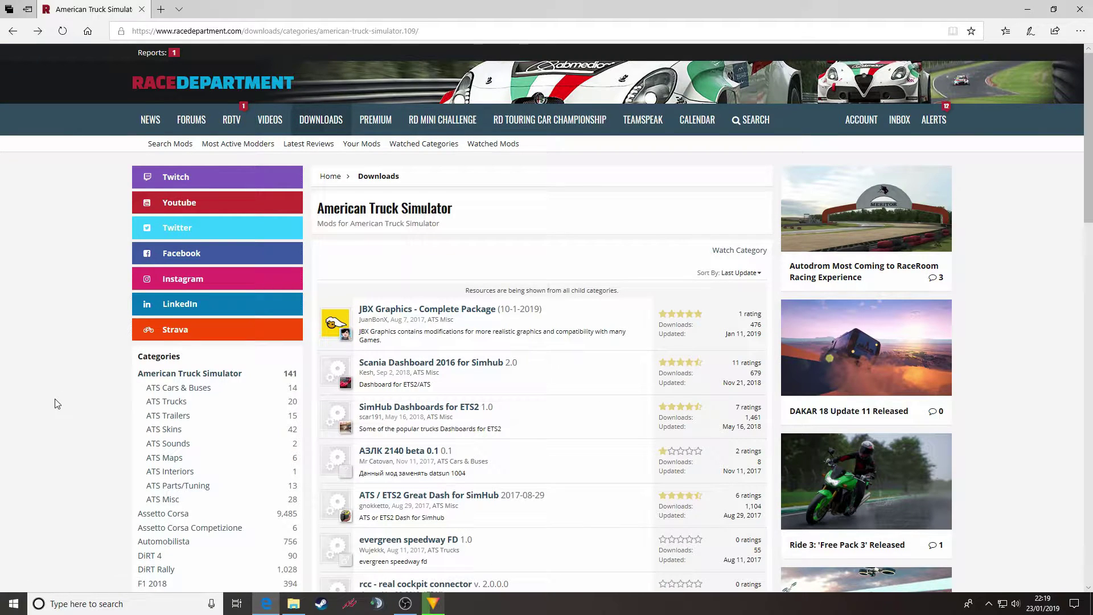
scroll(57, 404, "down", 1)
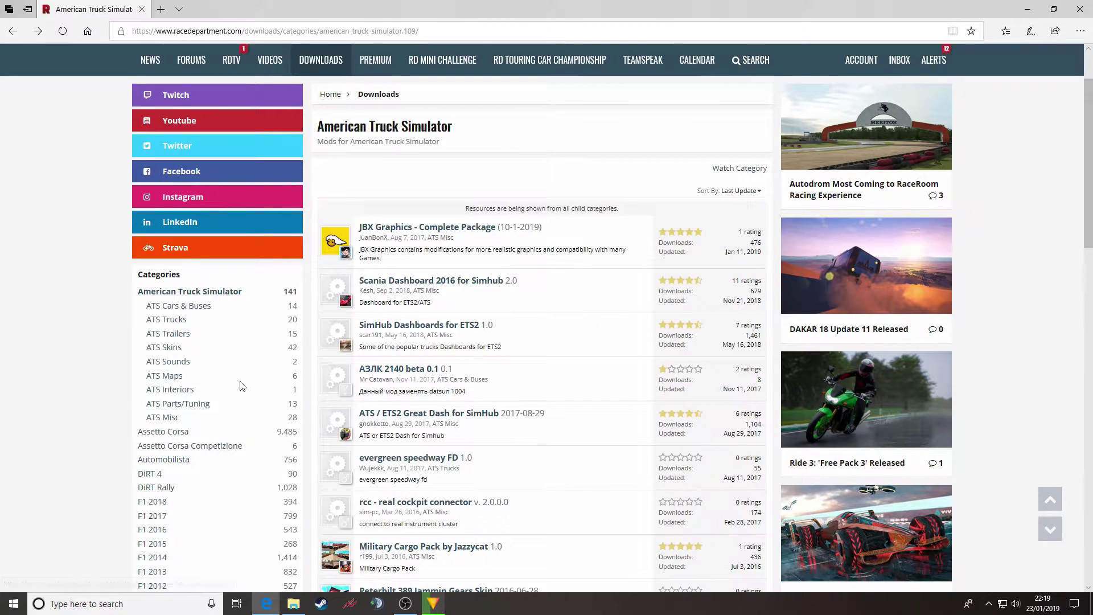
left_click(168, 418)
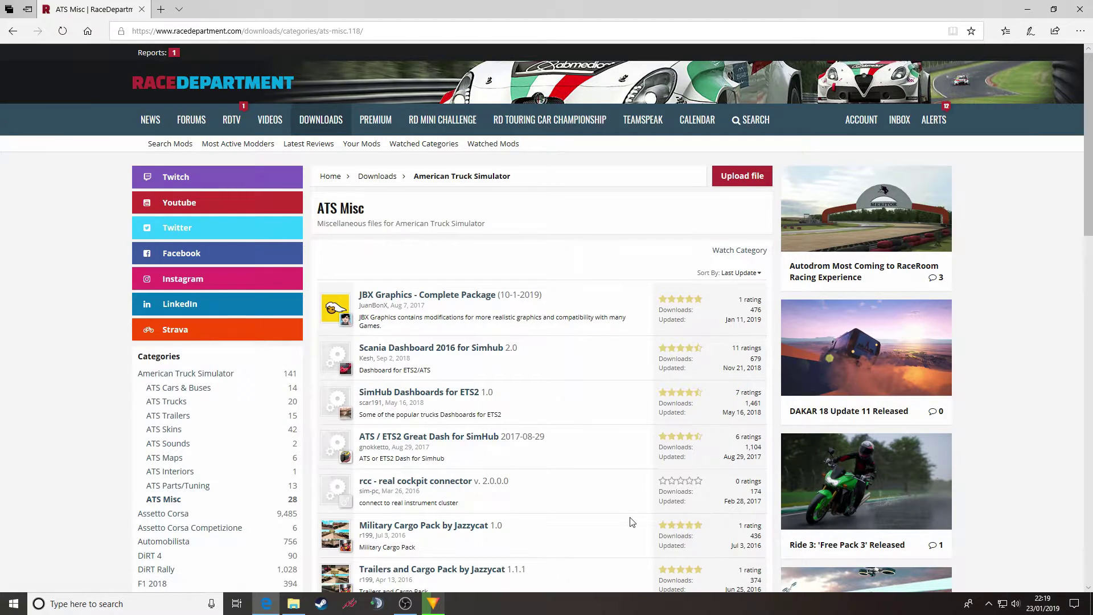
scroll(630, 519, "down", 3)
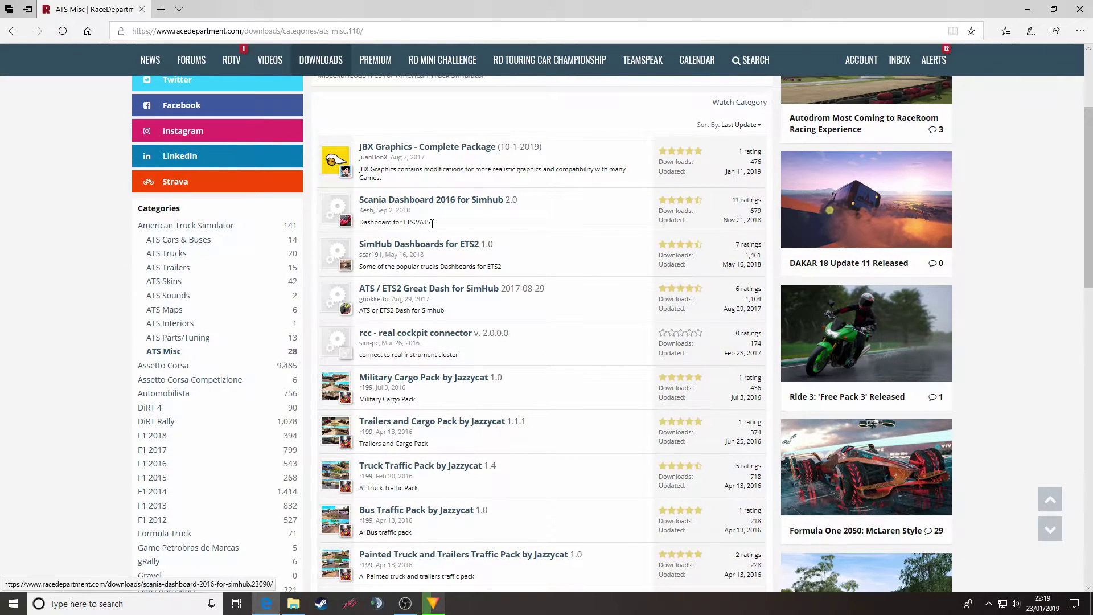
scroll(432, 556, "down", 3)
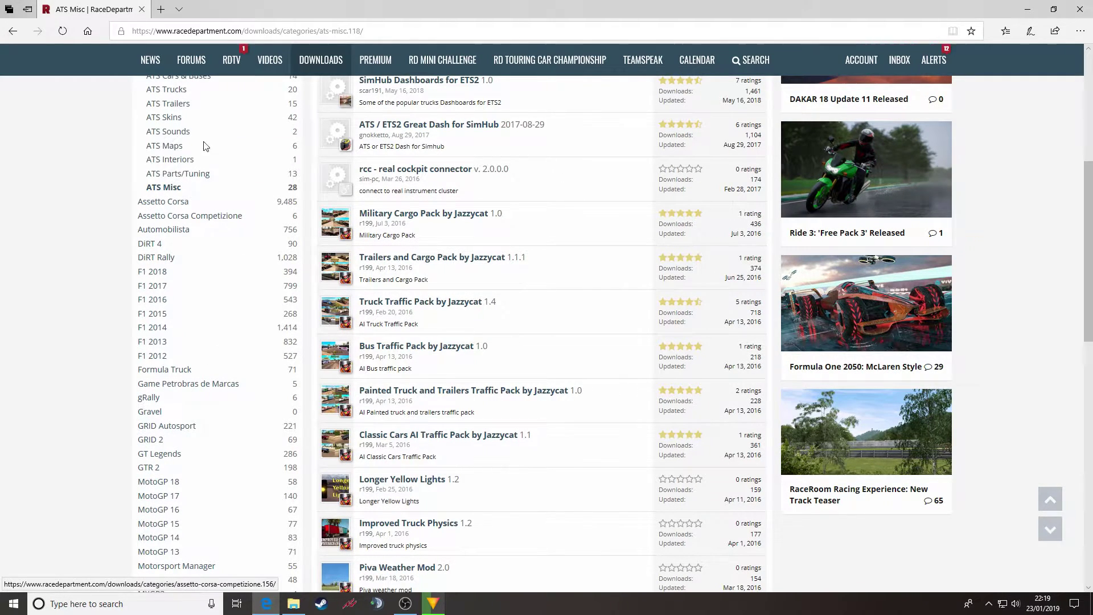
left_click(454, 222)
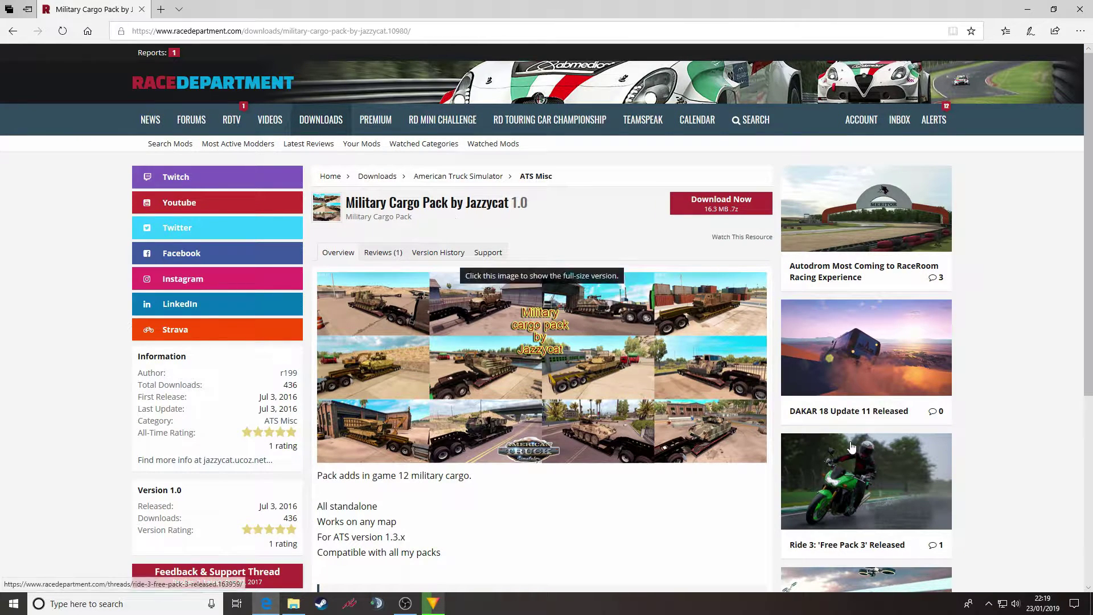
left_click(518, 358)
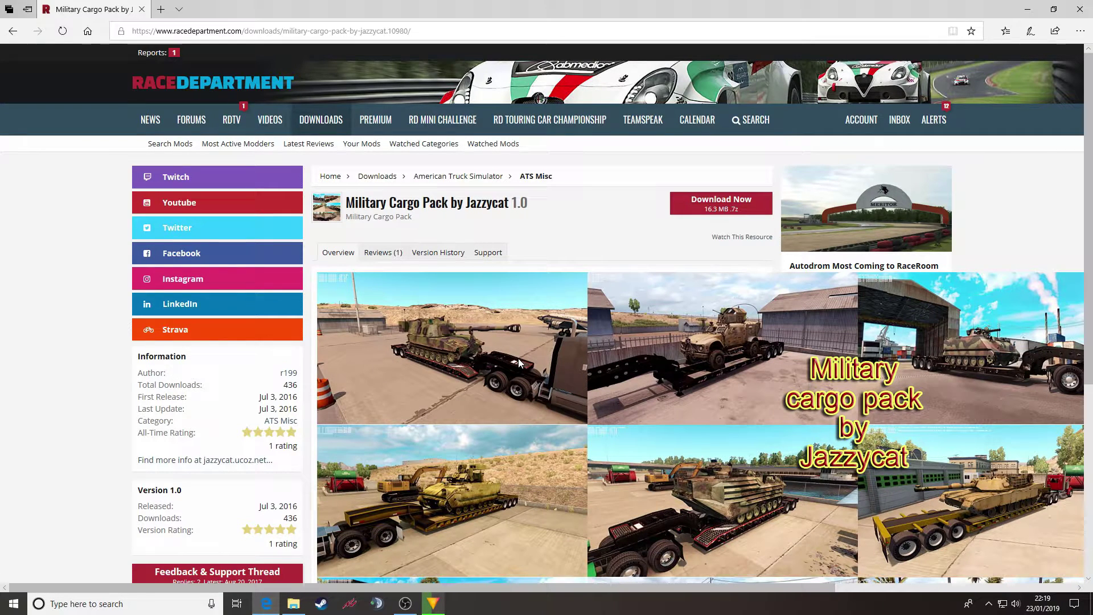
left_click(579, 430)
scroll(530, 422, "down", 2)
scroll(529, 426, "down", 4)
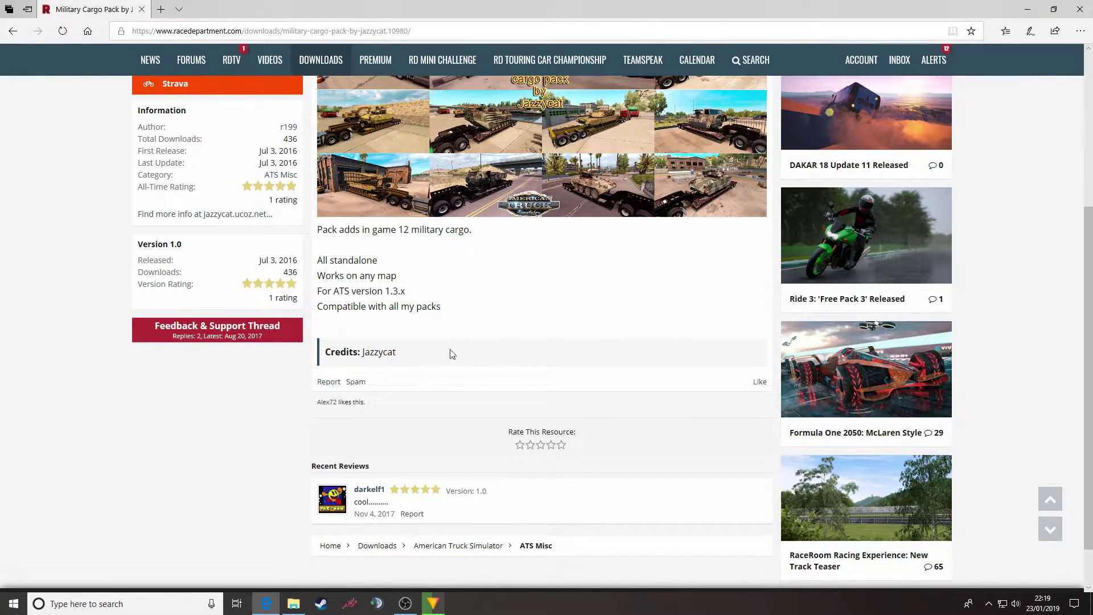
scroll(380, 350, "up", 5)
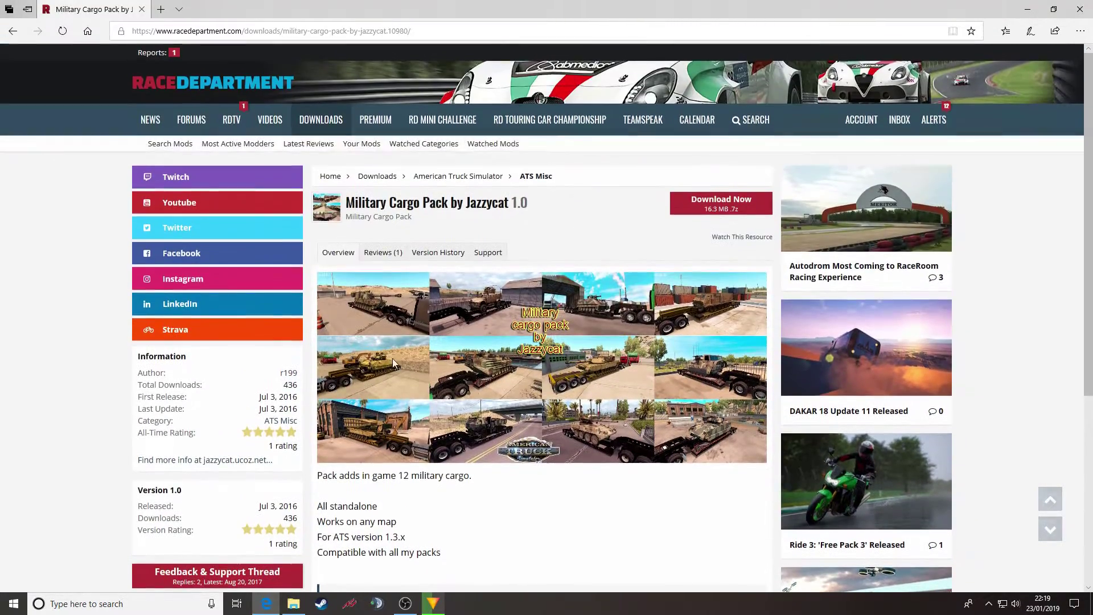
left_click(389, 256)
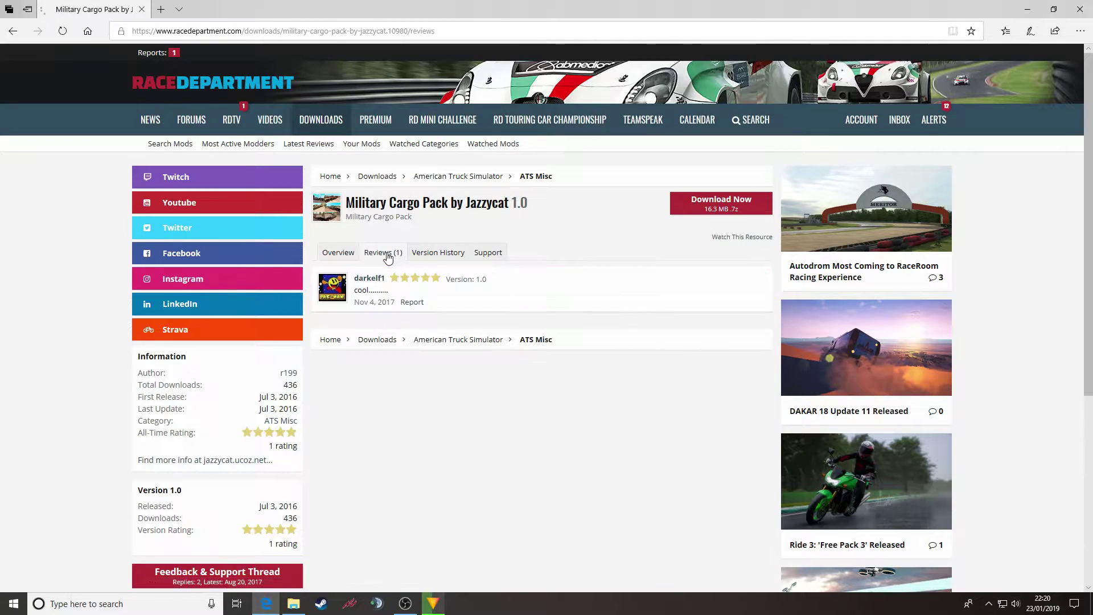
left_click(349, 254)
scroll(442, 366, "down", 5)
scroll(466, 381, "up", 5)
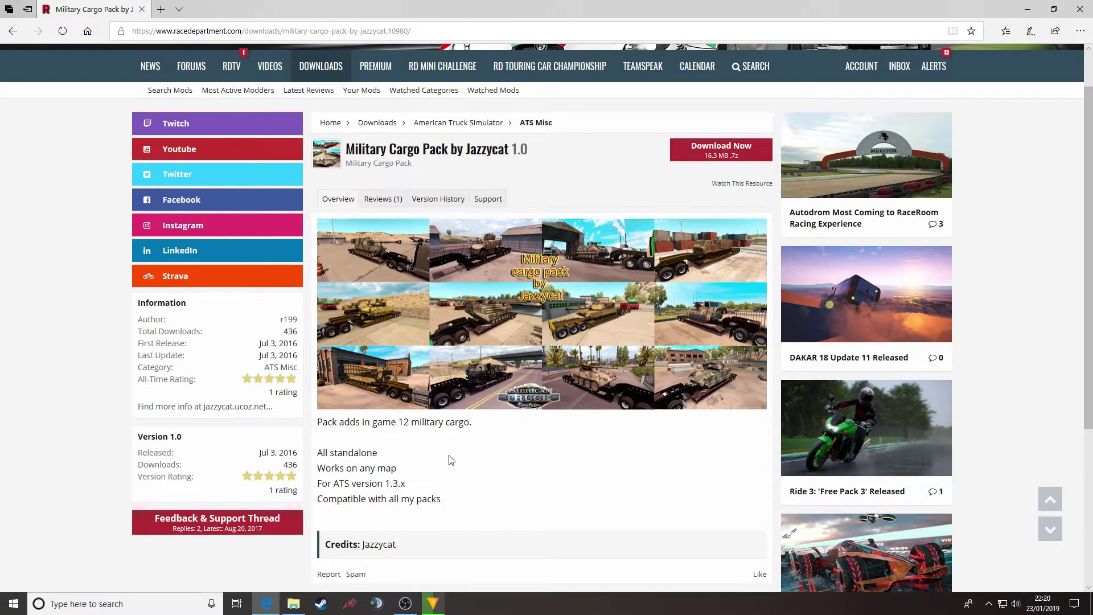
Save military_cargo_pack_by_Jazzycat_v1.0_ats.7z to the Desktop, replacing the old copy, and open it.
left_click(722, 155)
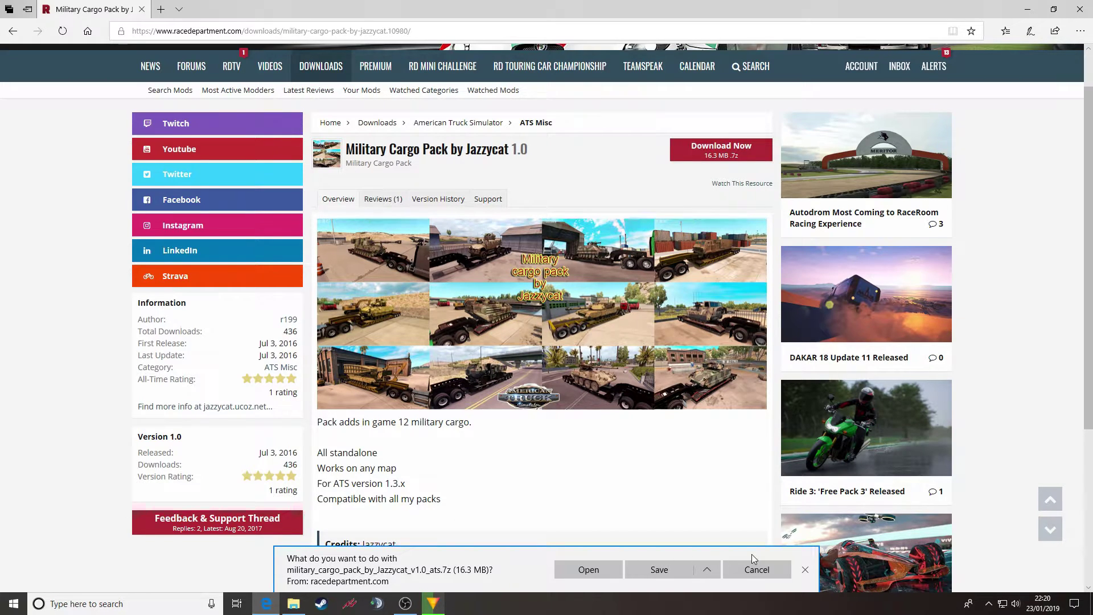
left_click(708, 570)
left_click(695, 556)
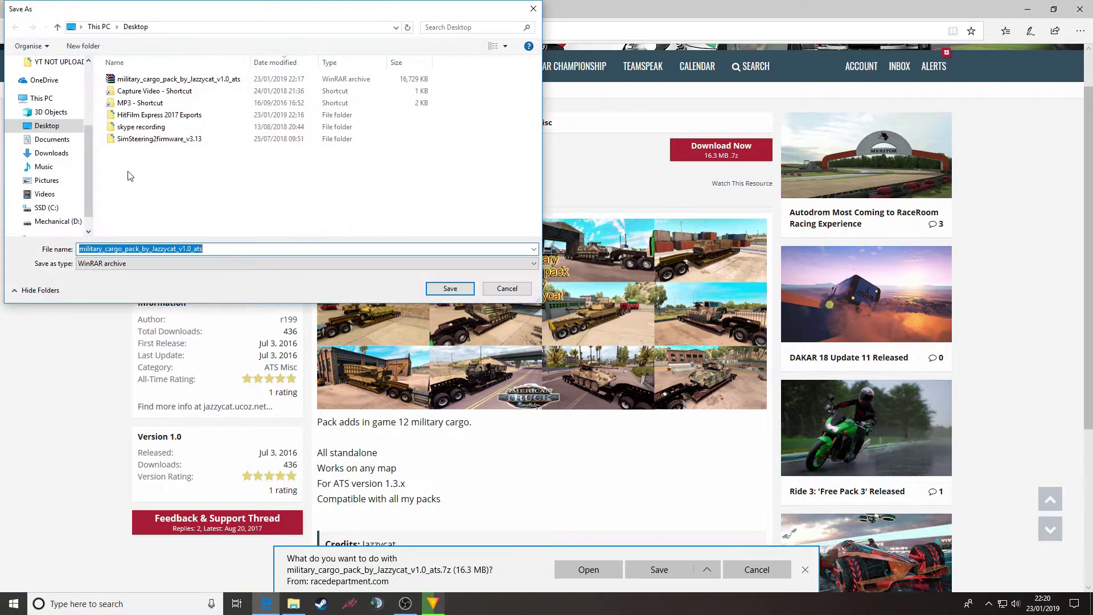
left_click(447, 288)
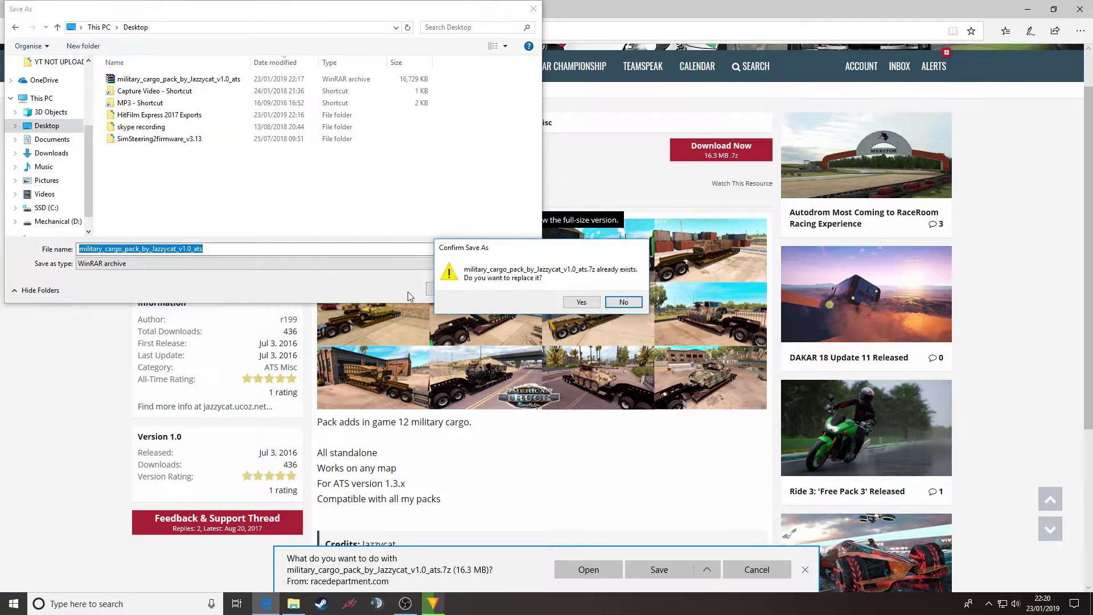
left_click(582, 302)
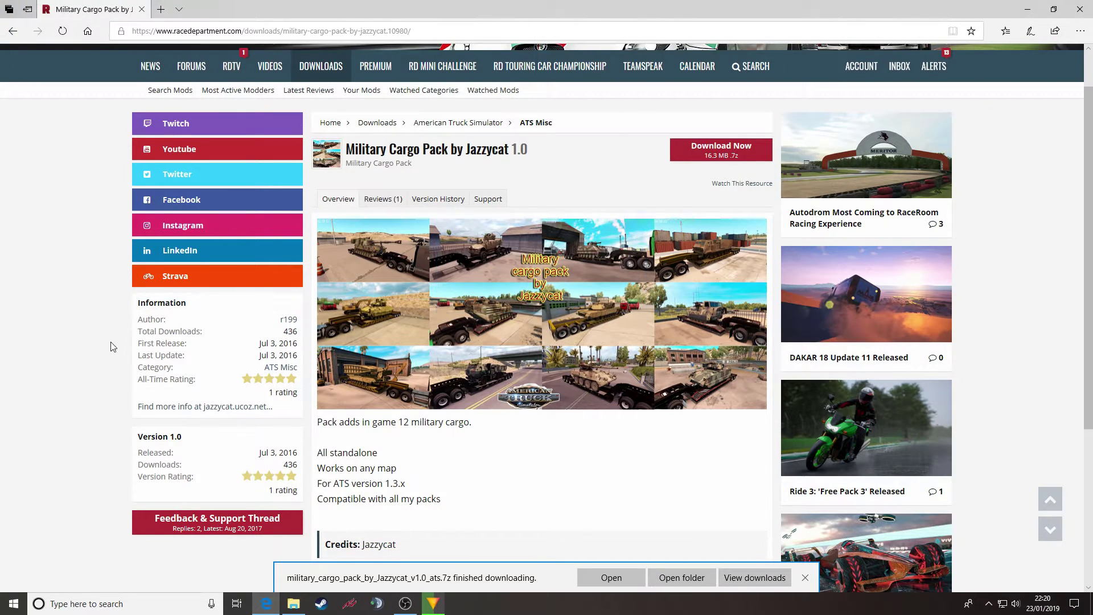
left_click(610, 577)
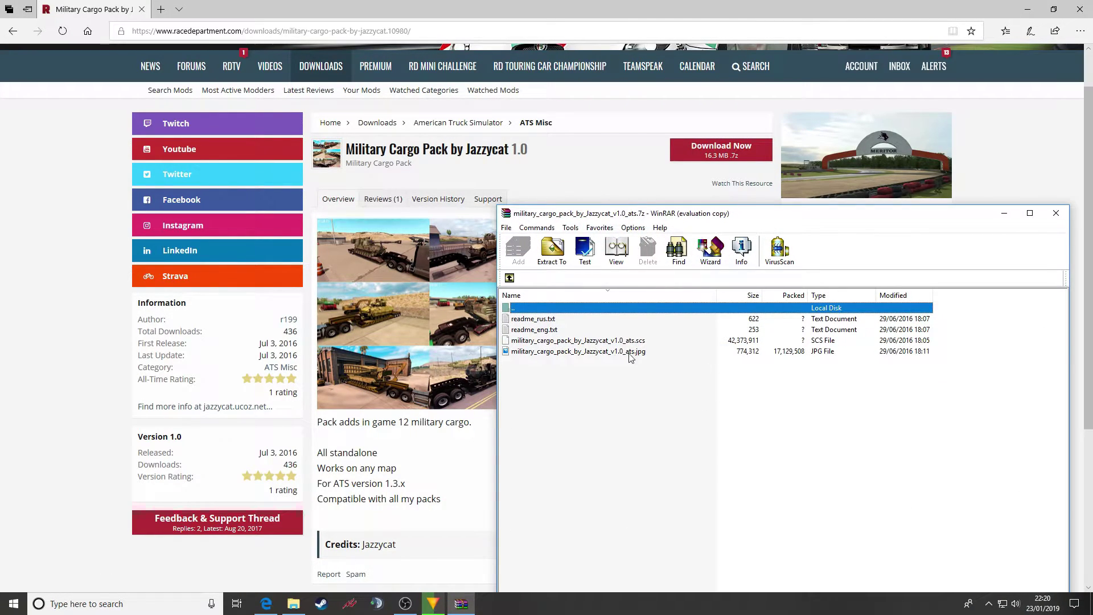
Dismiss the WinRAR reminder, snap the archive right, and place the American Truck Simulator folder beside it.
left_click(870, 371)
left_click_drag(738, 220, 1090, 114)
left_click(282, 379)
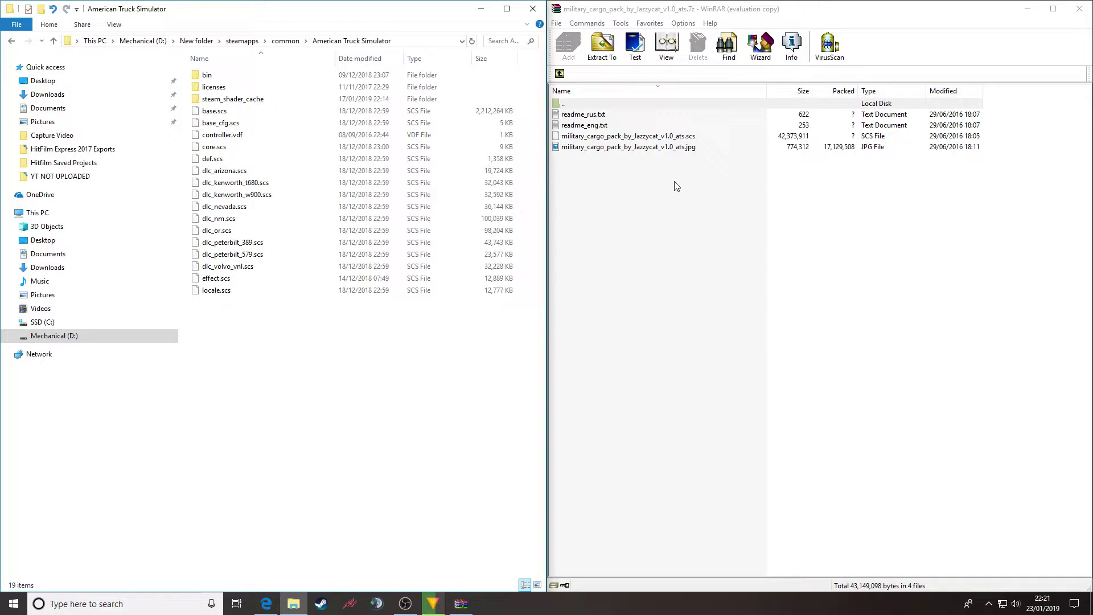
Drag military_cargo_pack_by_Jazzycat_v1.0_ats.scs from WinRAR into the American Truck Simulator folder.
left_click(610, 138)
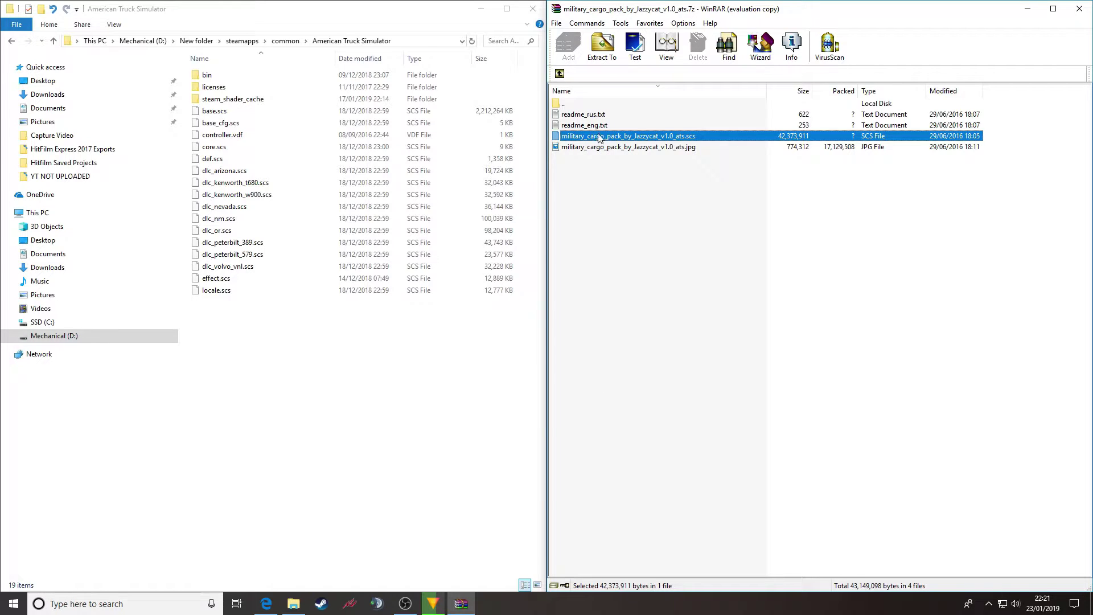
left_click_drag(599, 138, 334, 340)
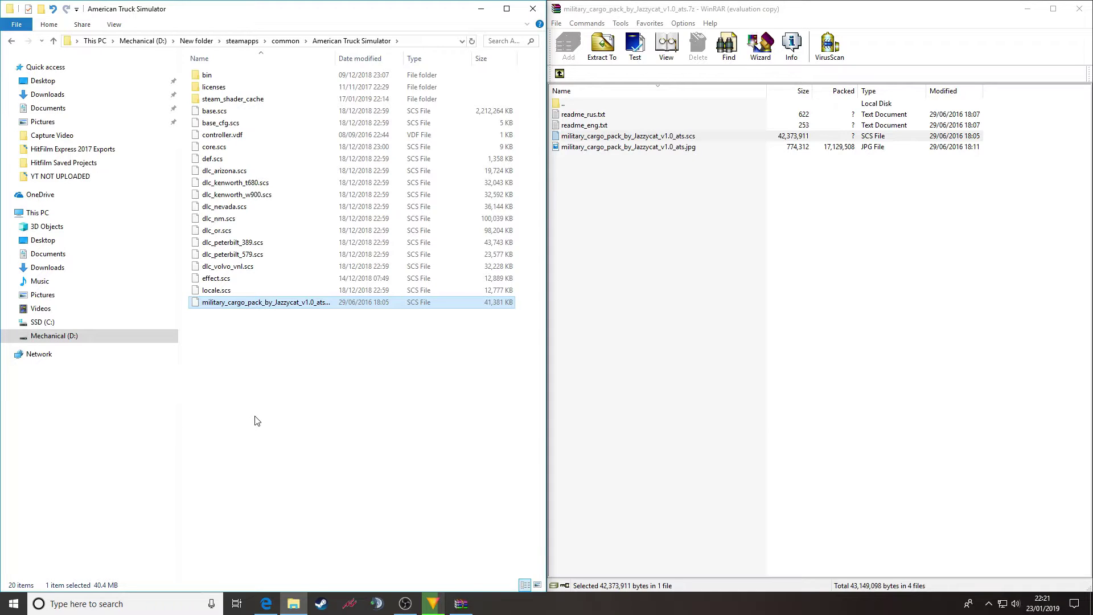
Return to the Military Cargo Pack page in Edge, starting then cancelling a five-star rating.
left_click(265, 607)
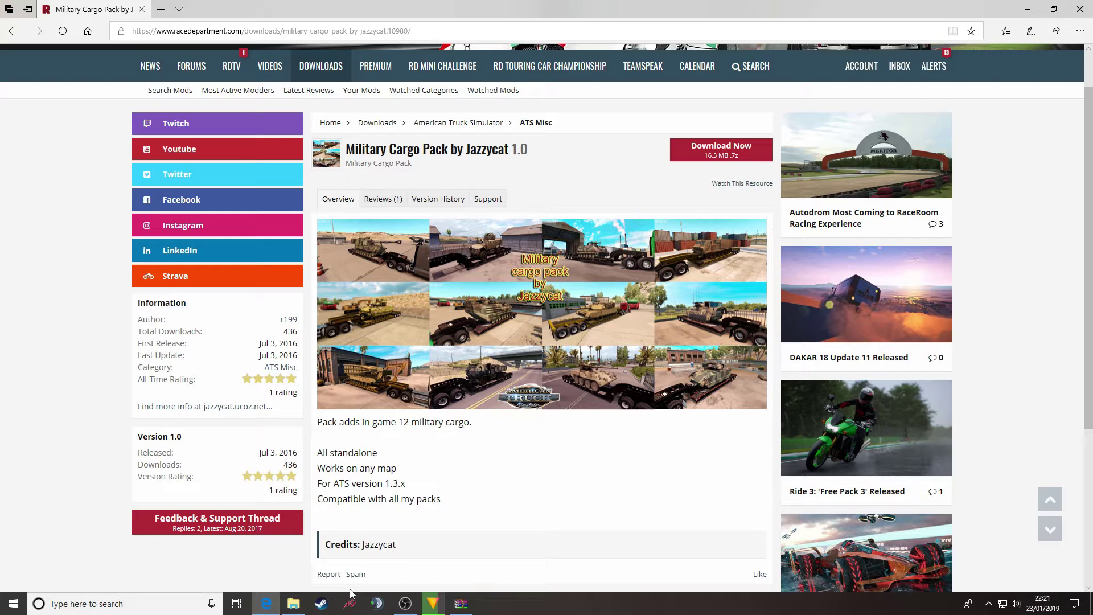
scroll(496, 447, "down", 4)
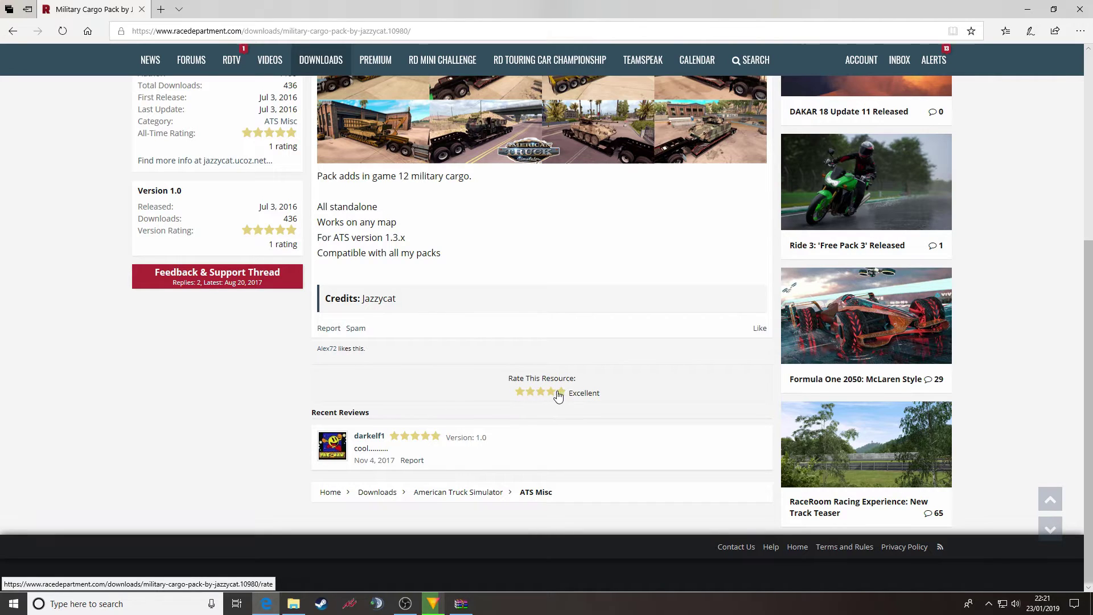
left_click(561, 392)
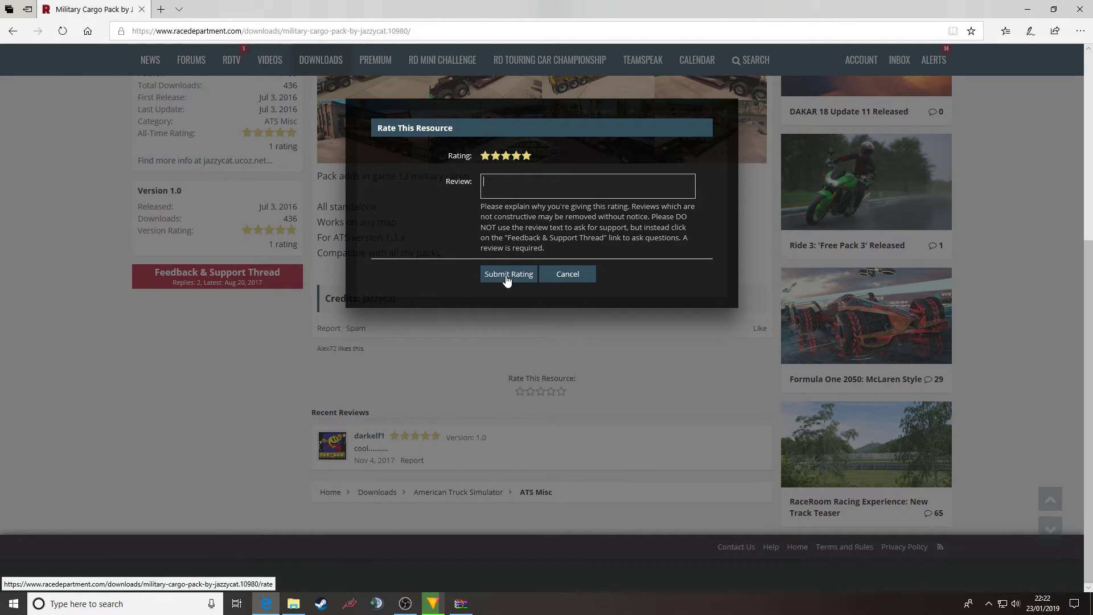
left_click(565, 275)
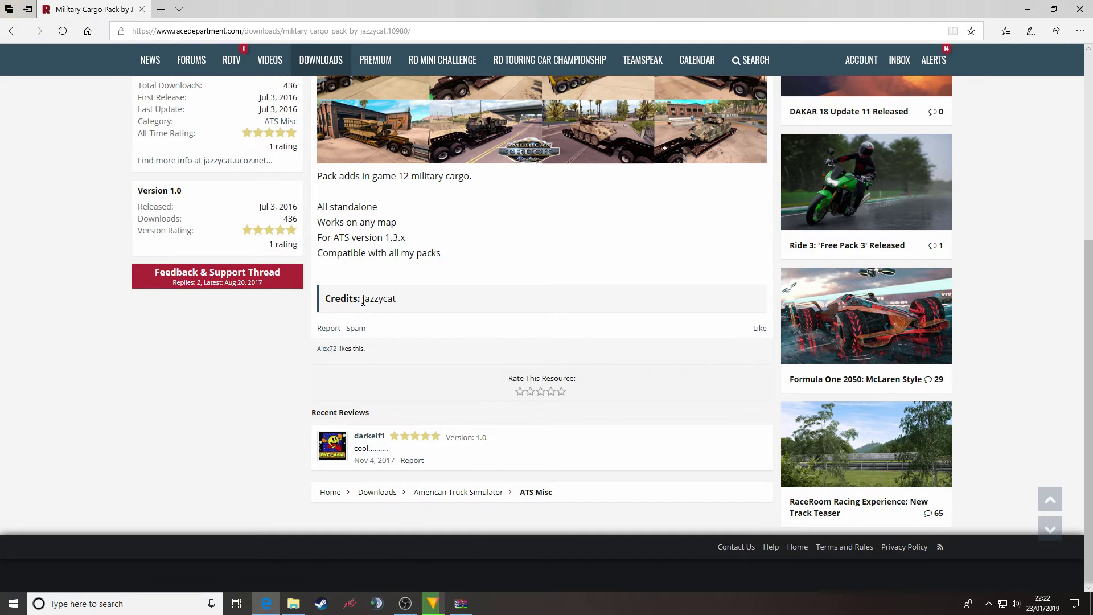
scroll(484, 422, "up", 3)
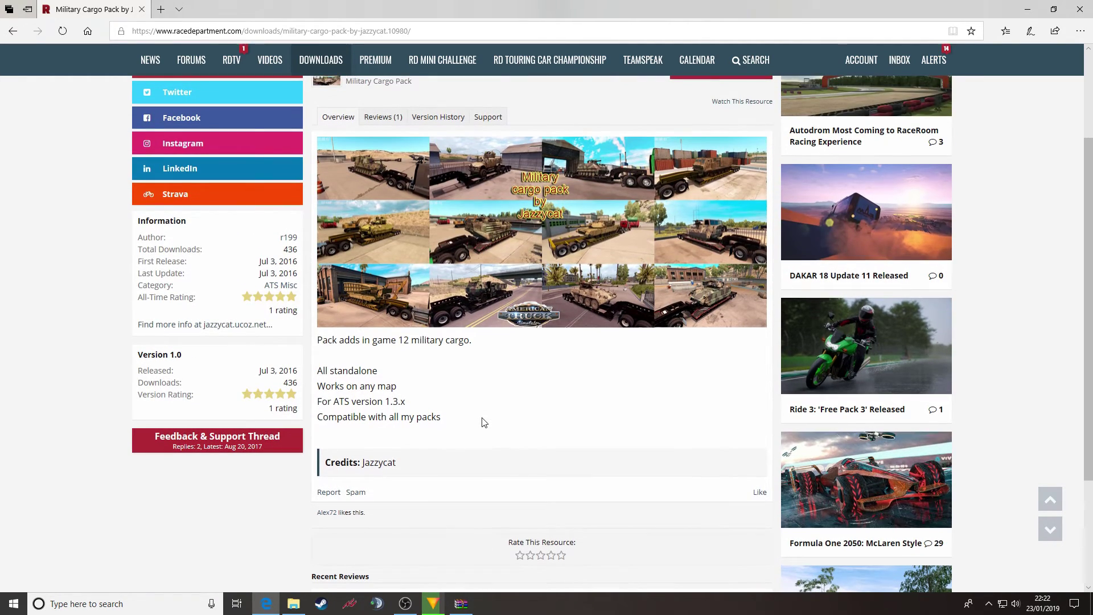